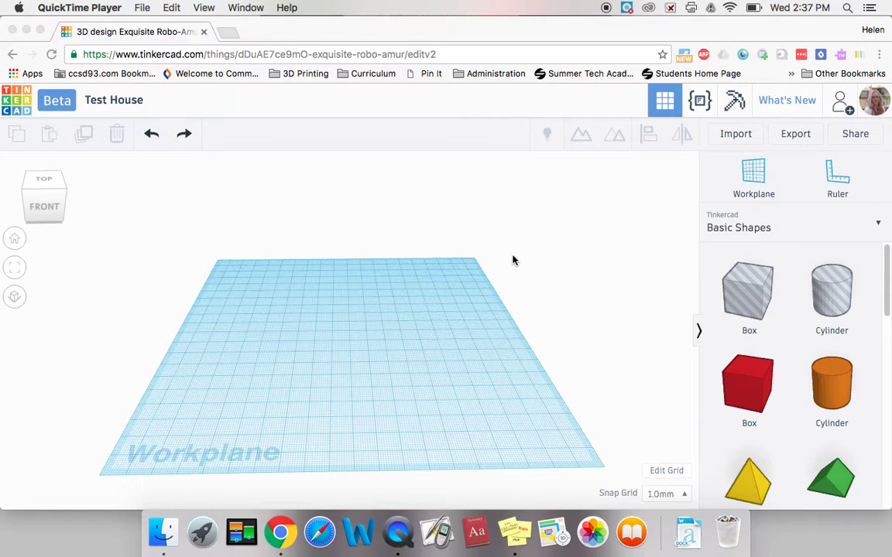
- Place a solid red box near the centre of the workplane and select it
click(750, 378)
click(750, 379)
drag(750, 378, 353, 369)
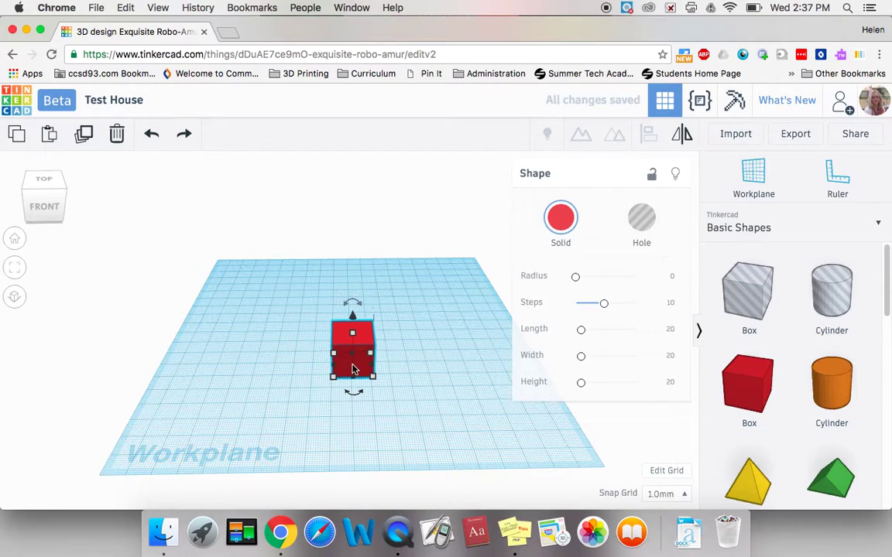
click(409, 404)
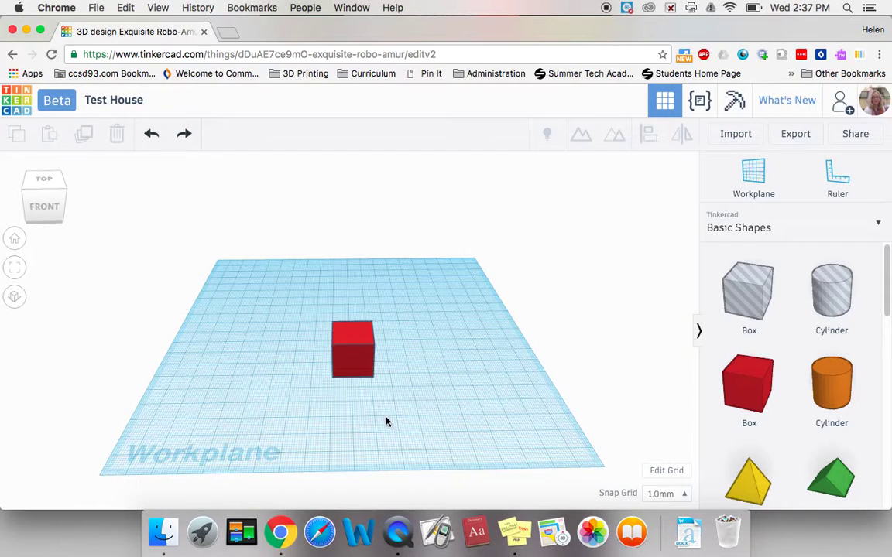
click(366, 364)
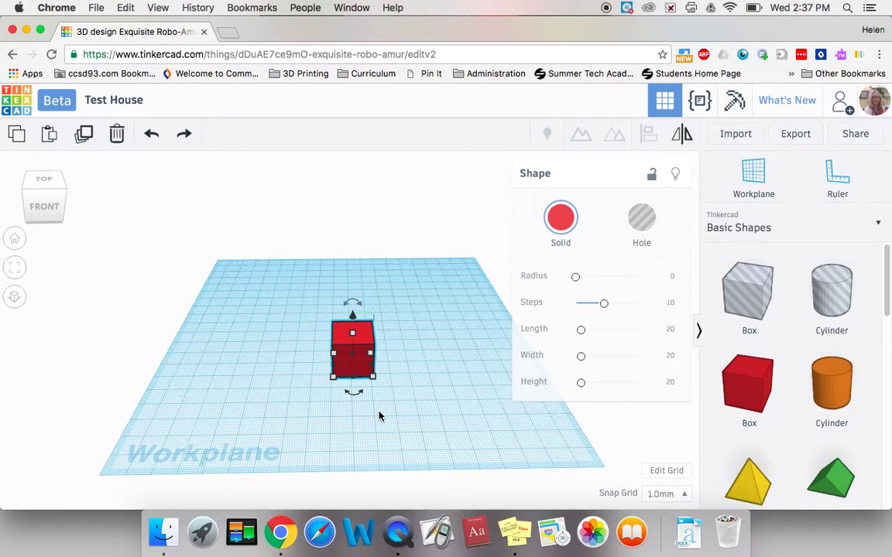
right_drag(379, 417, 364, 391)
click(340, 364)
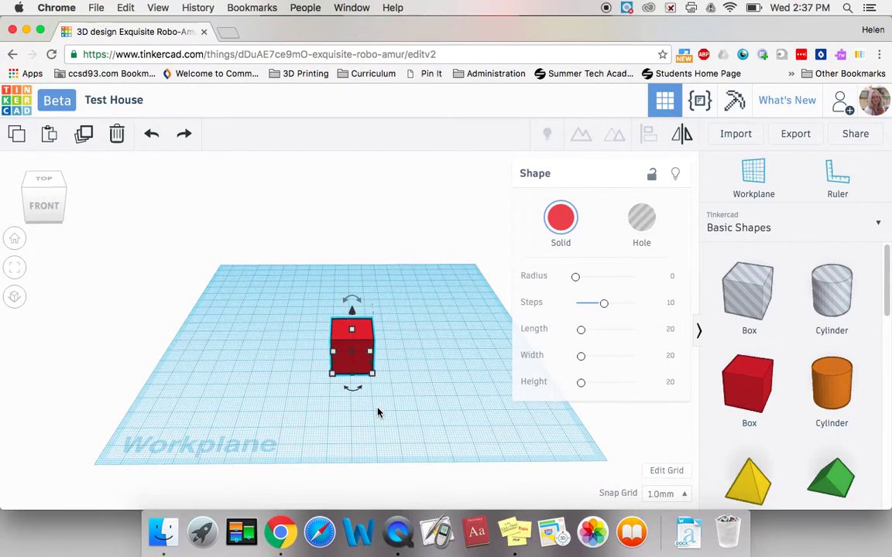
- Lower the box 10 mm below the workplane and raise it back to elevation 0
click(352, 314)
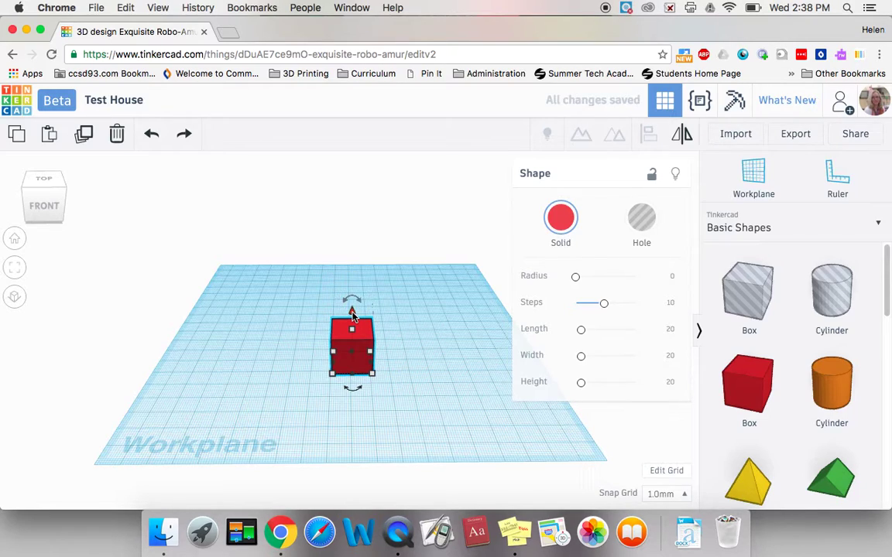
drag(352, 313, 353, 315)
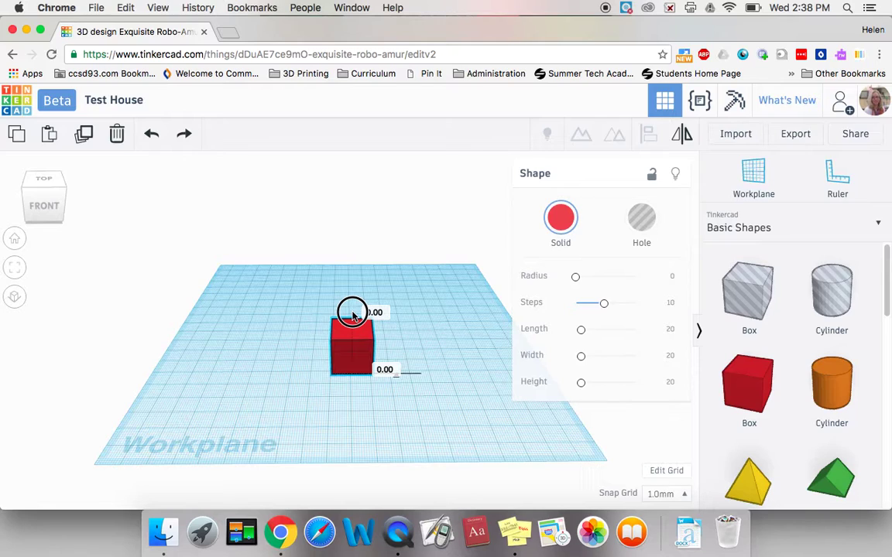
drag(352, 315, 357, 334)
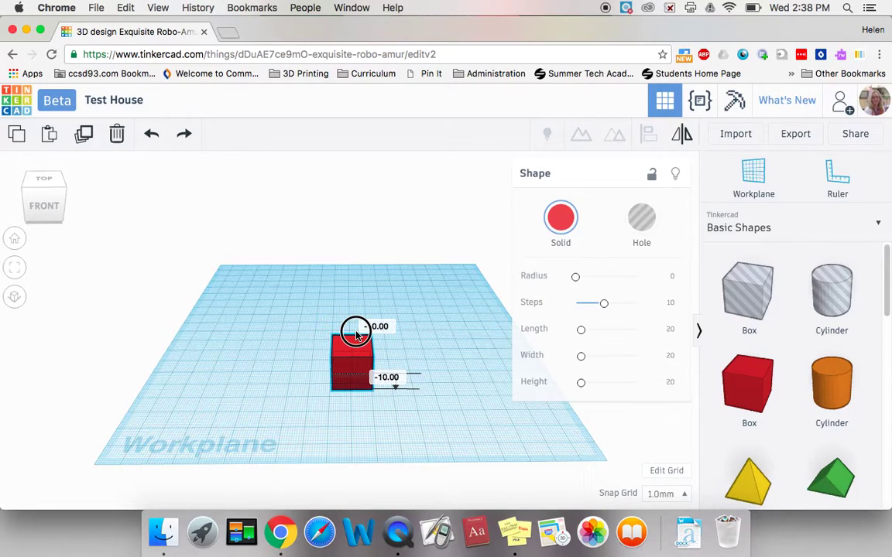
drag(356, 334, 356, 317)
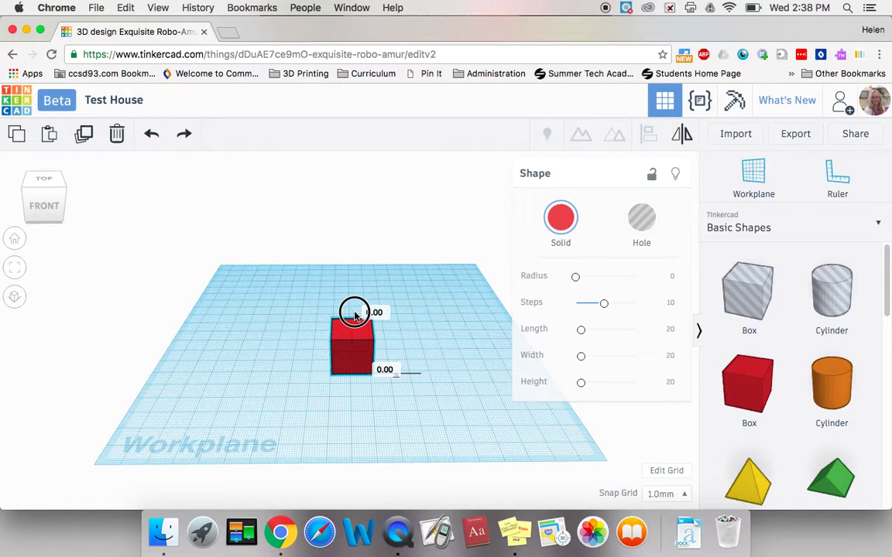
drag(355, 314, 354, 315)
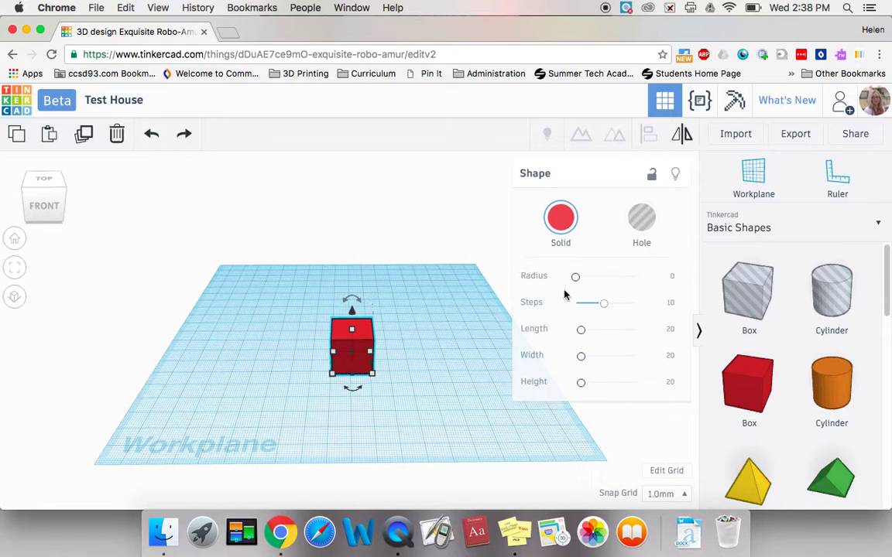
- Recolour the solid box bright yellow from the preset swatches
click(563, 223)
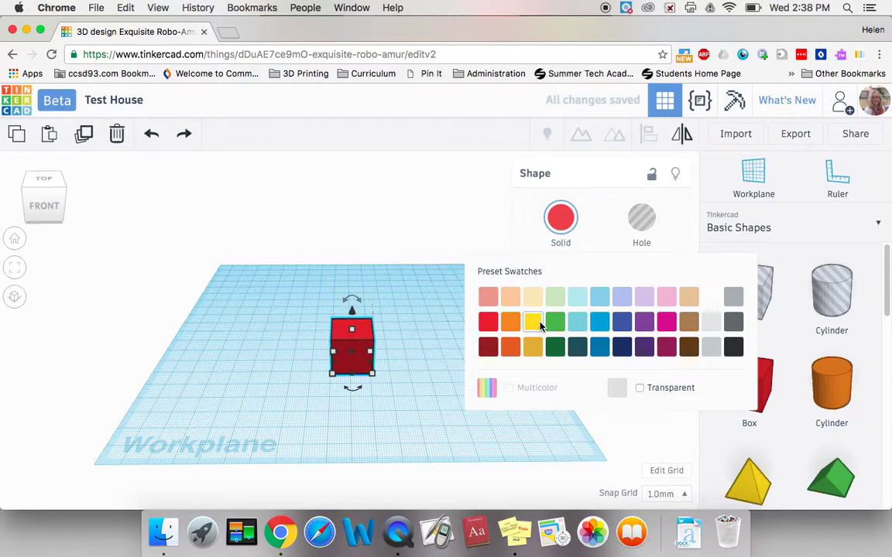
click(535, 322)
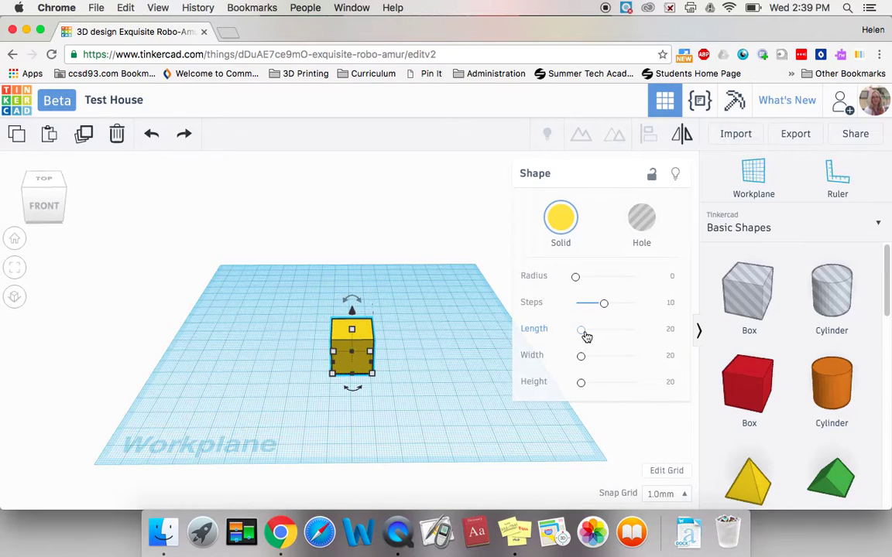
- Set the box's length to about 26.52, its width to about 35.71 and its height to about 35.71 mm
drag(586, 337, 586, 392)
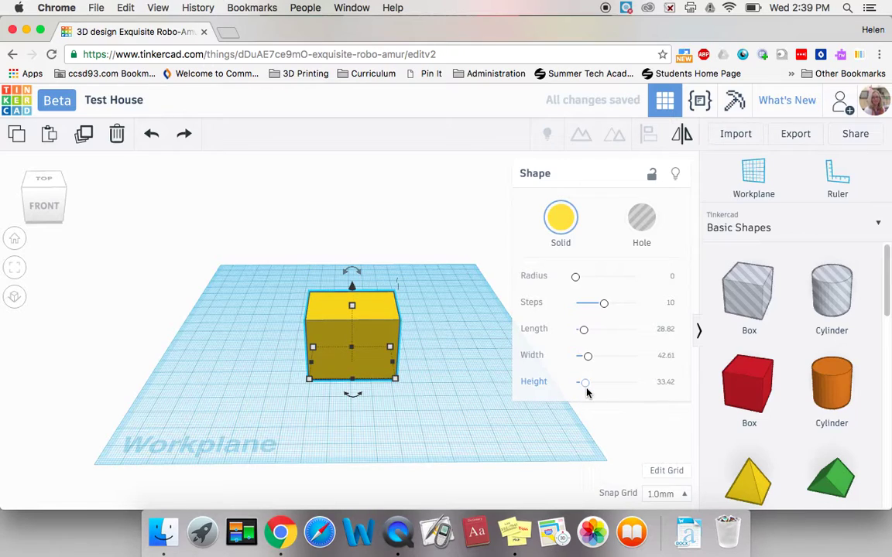
drag(585, 331, 587, 388)
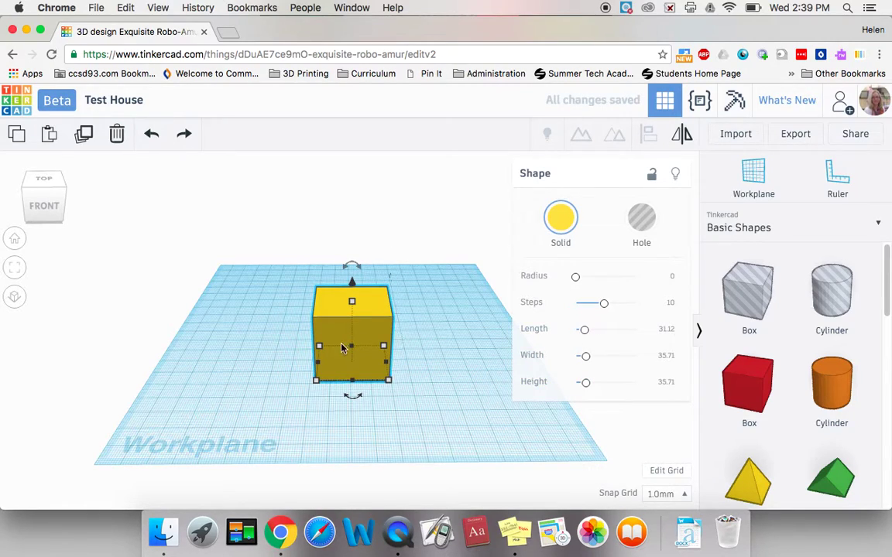
mouse_move(583, 331)
mouse_down()
mouse_move(598, 334)
mouse_move(581, 336)
mouse_up()
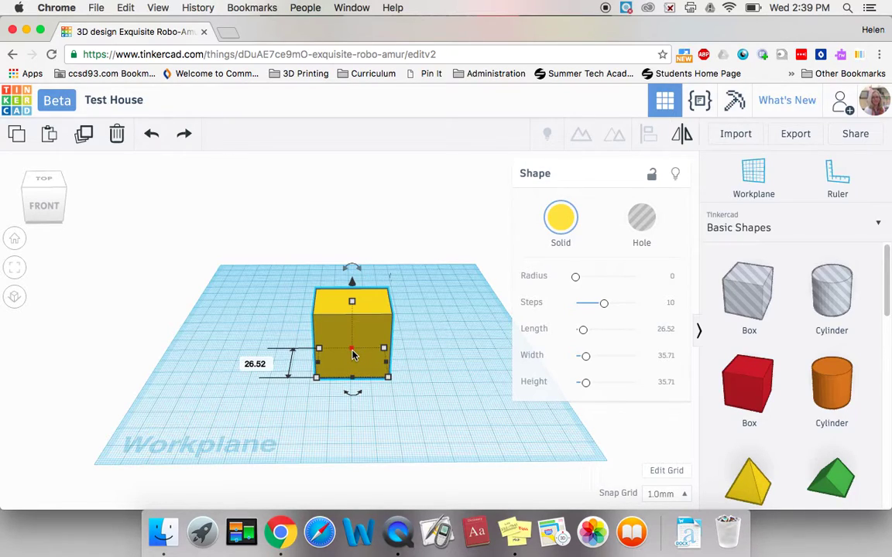
- Resize the box's front-to-back depth and set it to exactly 20 mm
mouse_move(352, 354)
mouse_down()
mouse_move(358, 337)
mouse_move(354, 365)
mouse_move(364, 332)
mouse_move(361, 368)
mouse_up()
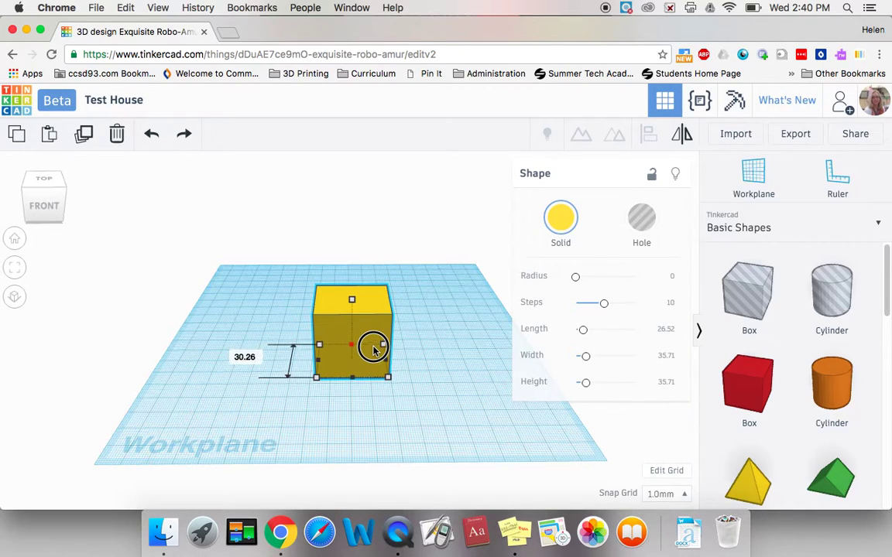
drag(373, 349, 375, 339)
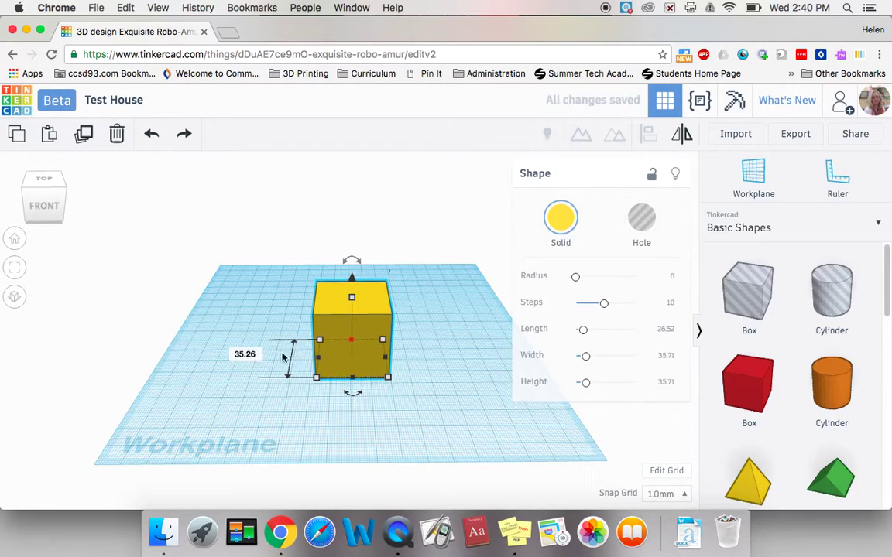
click(247, 354)
click(252, 354)
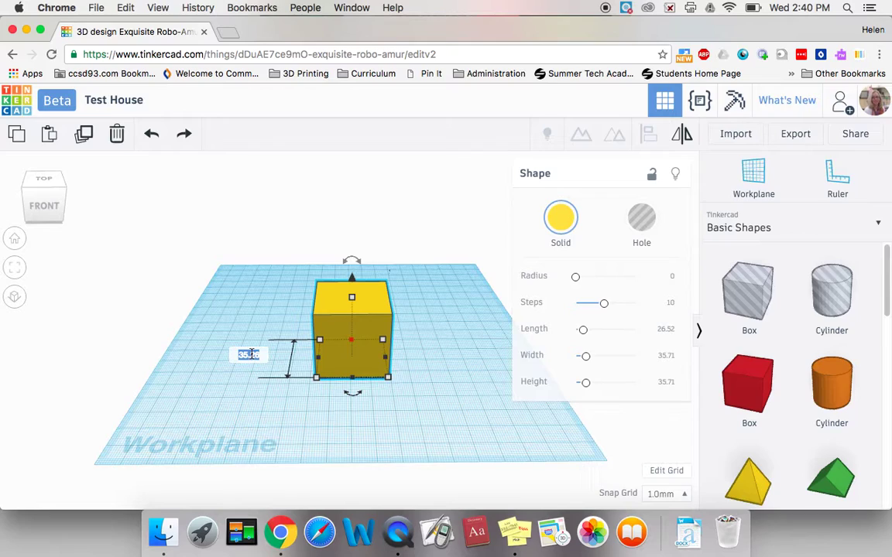
text(20)
key(Return)
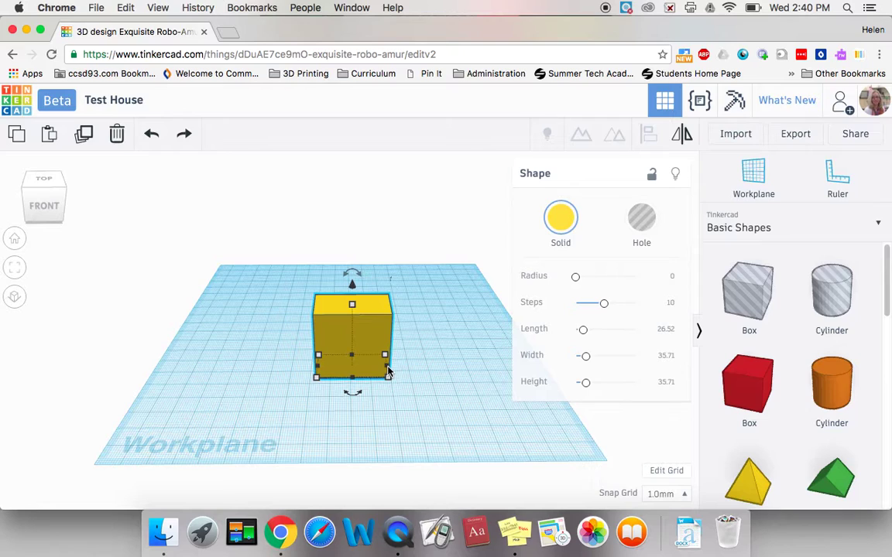
- Stretch the yellow box sideways and set its width to exactly 50 mm
drag(388, 372, 411, 369)
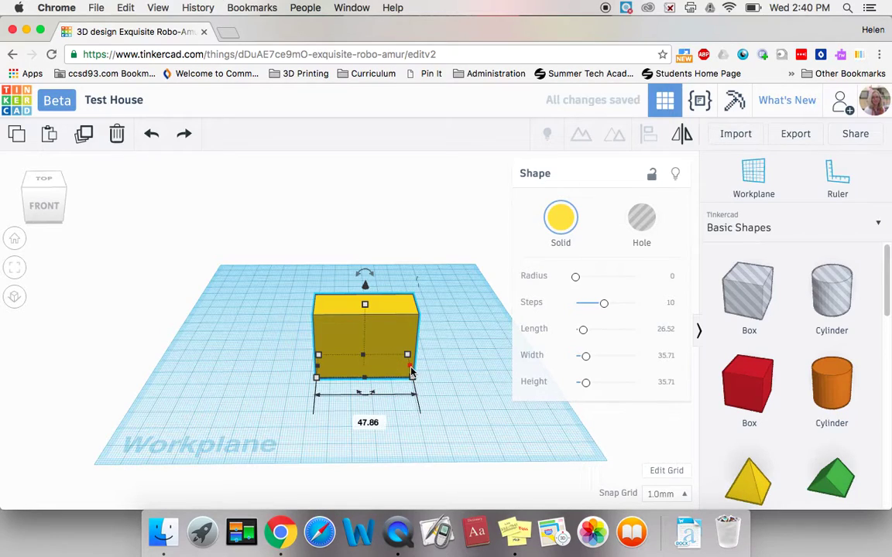
click(376, 424)
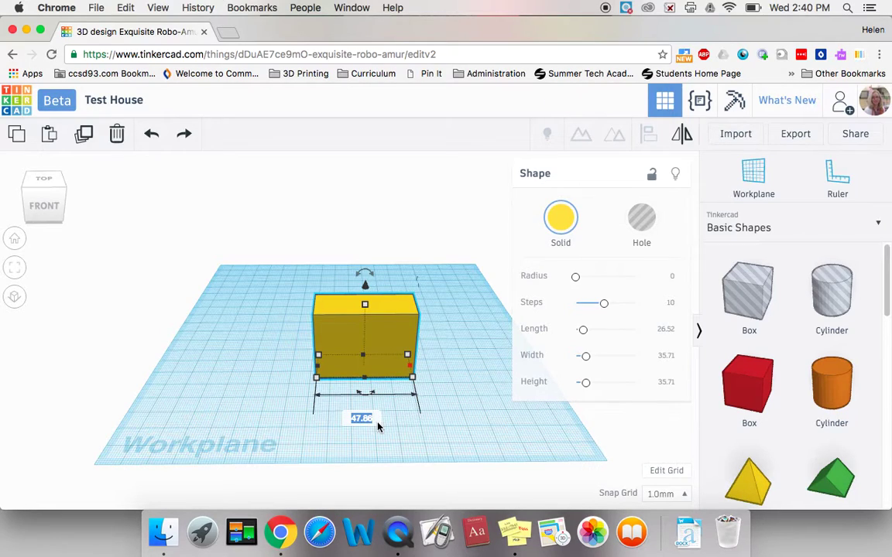
text(50)
key(Return)
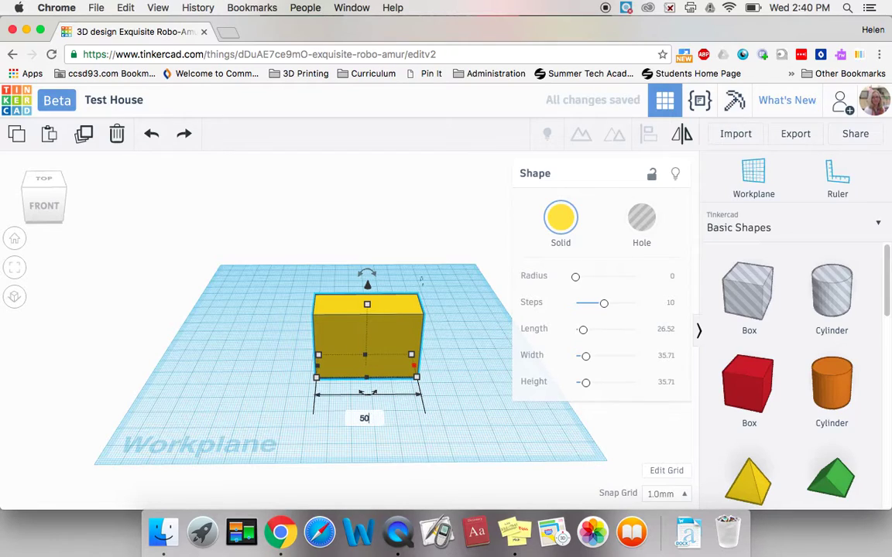
click(364, 418)
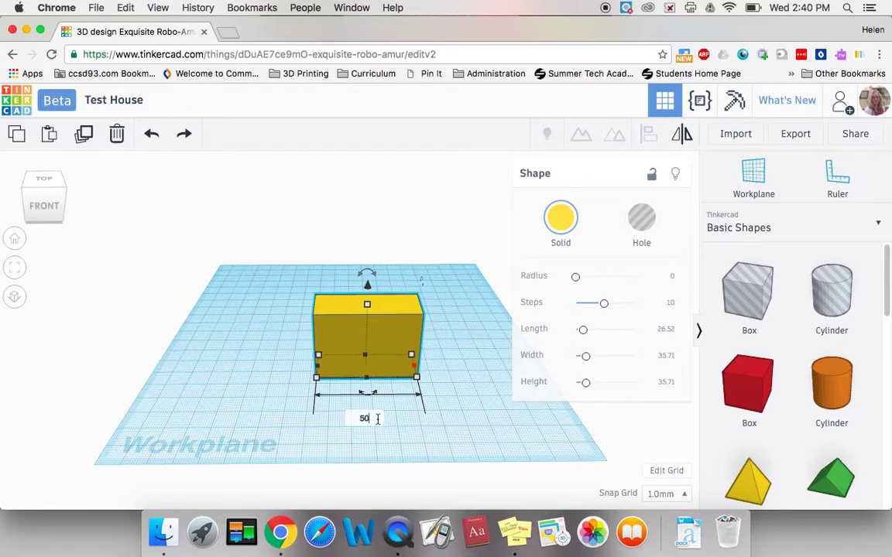
key(Return)
- Lower the top of the yellow box so that its height is 30 mm
click(368, 306)
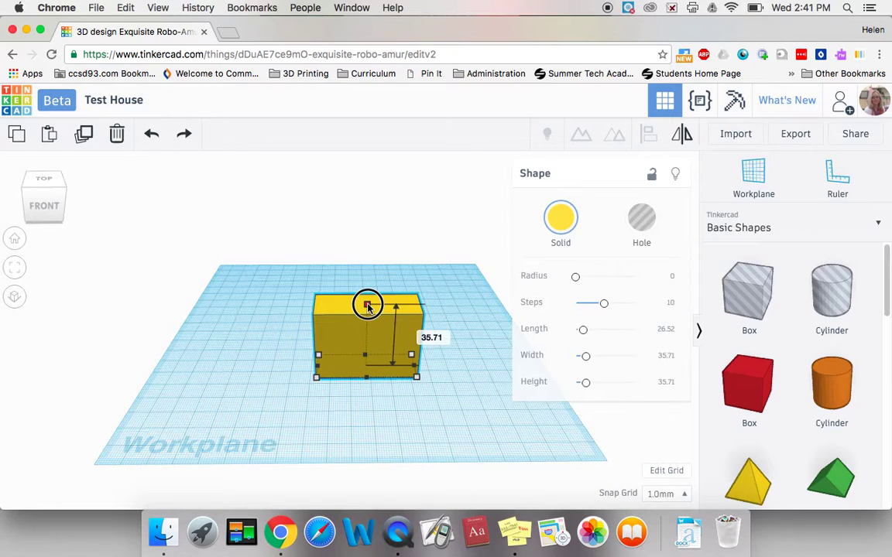
mouse_move(368, 306)
mouse_down()
mouse_move(368, 338)
mouse_move(367, 306)
mouse_move(372, 327)
mouse_move(374, 317)
mouse_up()
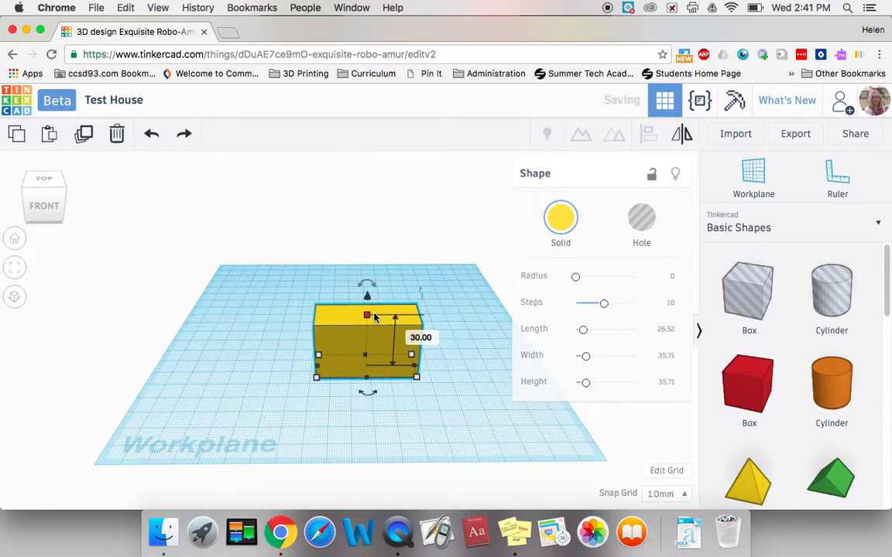
click(426, 338)
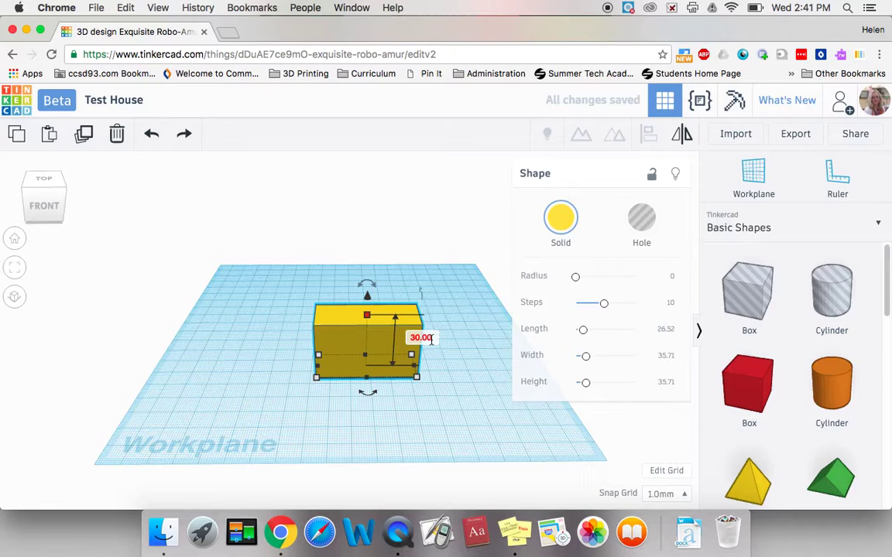
double_click(431, 339)
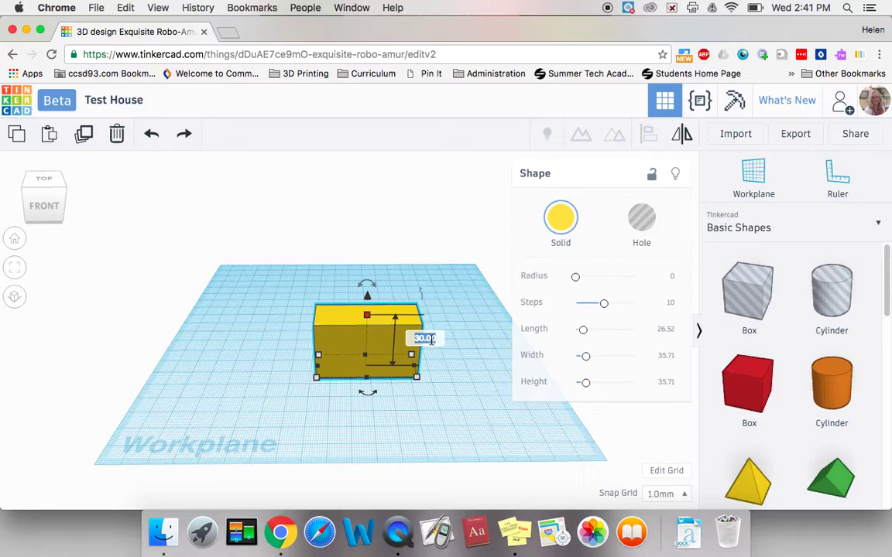
key(Return)
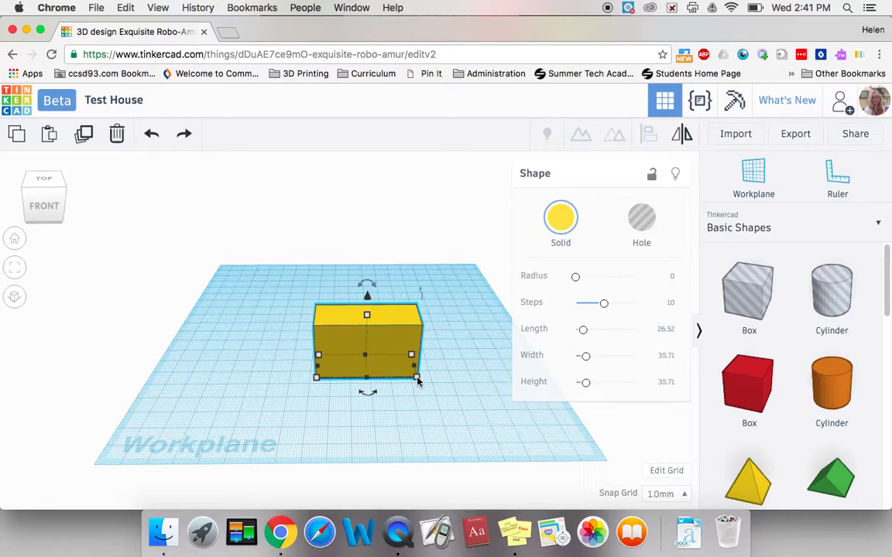
- Try resizing the box's base from its front corner, undoing the change after each attempt
mouse_move(416, 377)
mouse_down()
mouse_move(377, 359)
mouse_move(411, 379)
mouse_up()
click(154, 136)
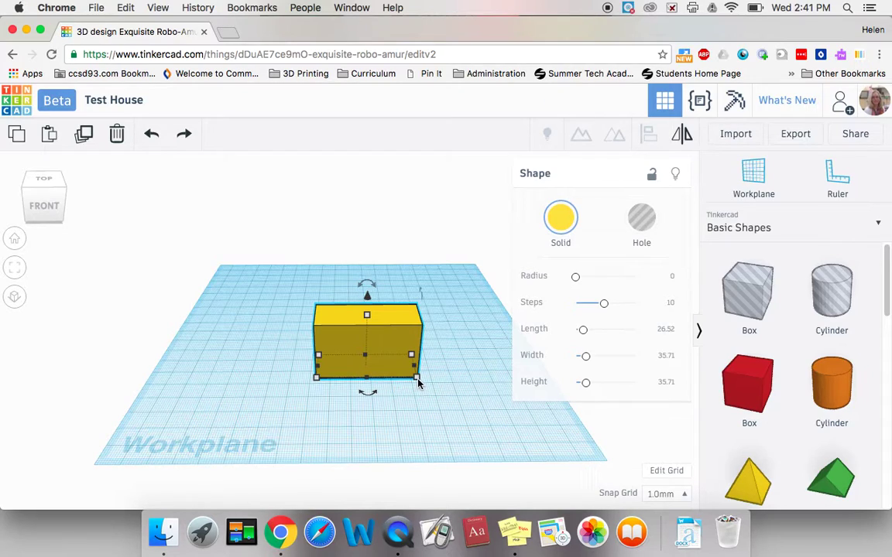
drag(417, 380, 370, 382)
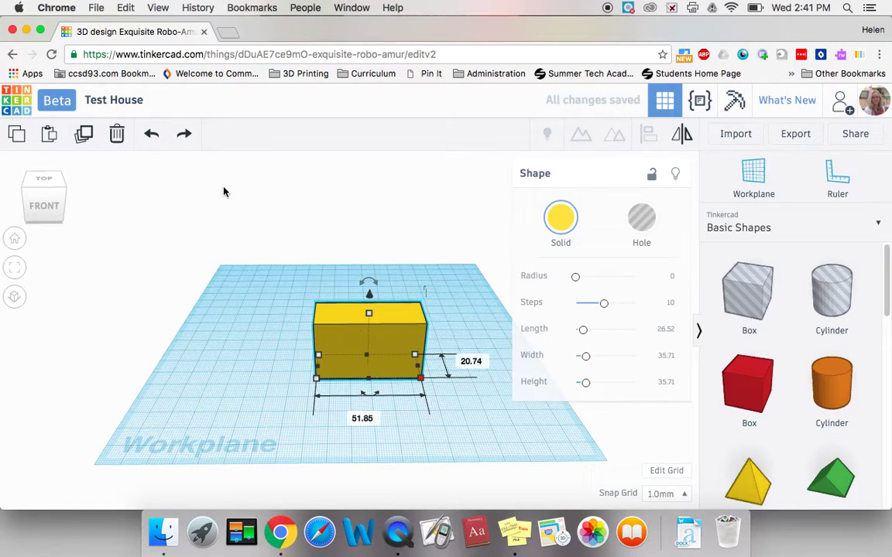
click(157, 134)
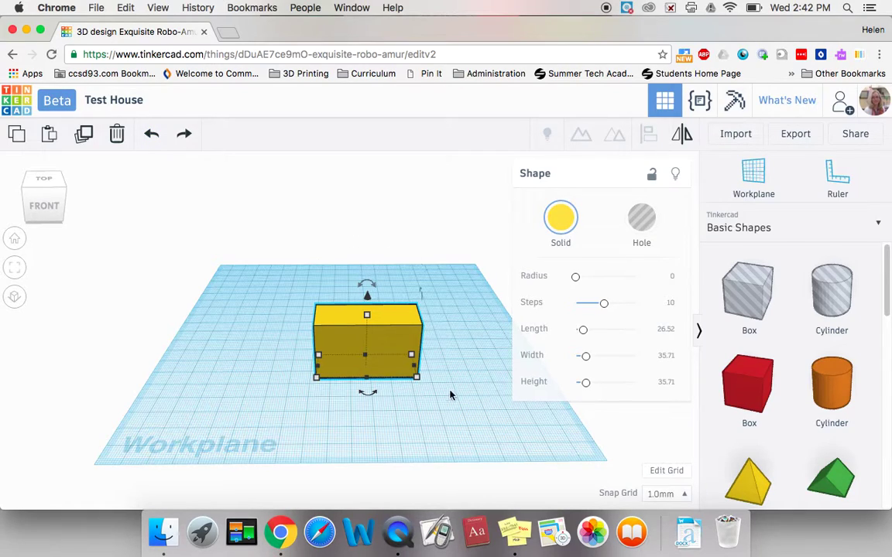
- Browse the basic shapes and place a green Roof on the workplane, in front of and to the right of the yellow box
click(465, 412)
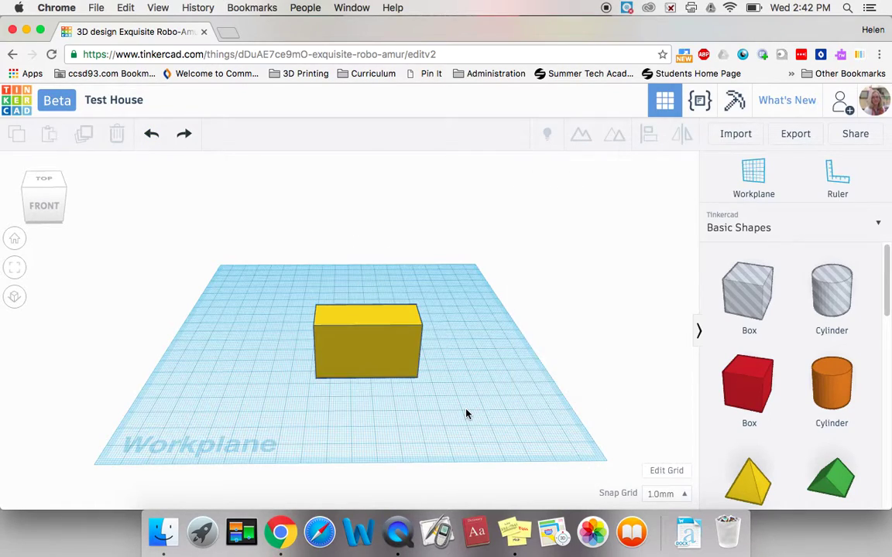
scroll(828, 464, down, 5)
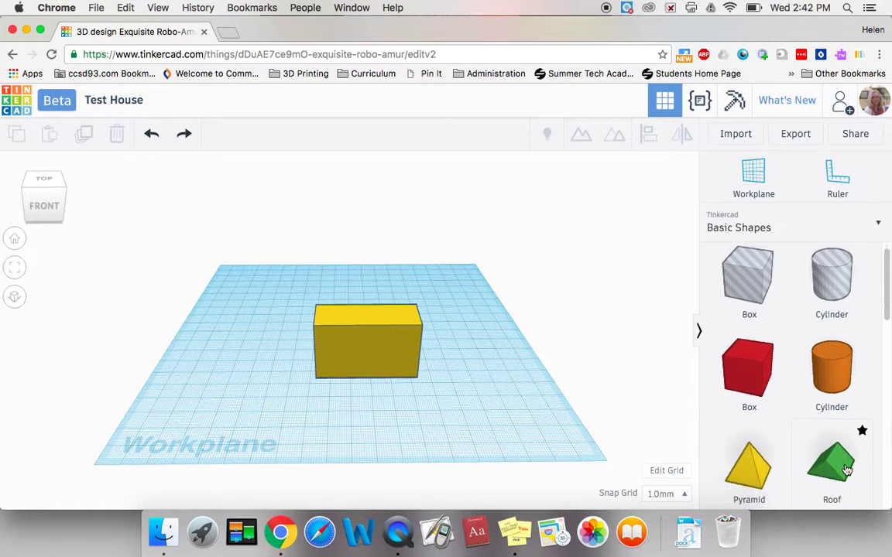
scroll(847, 470, down, 8)
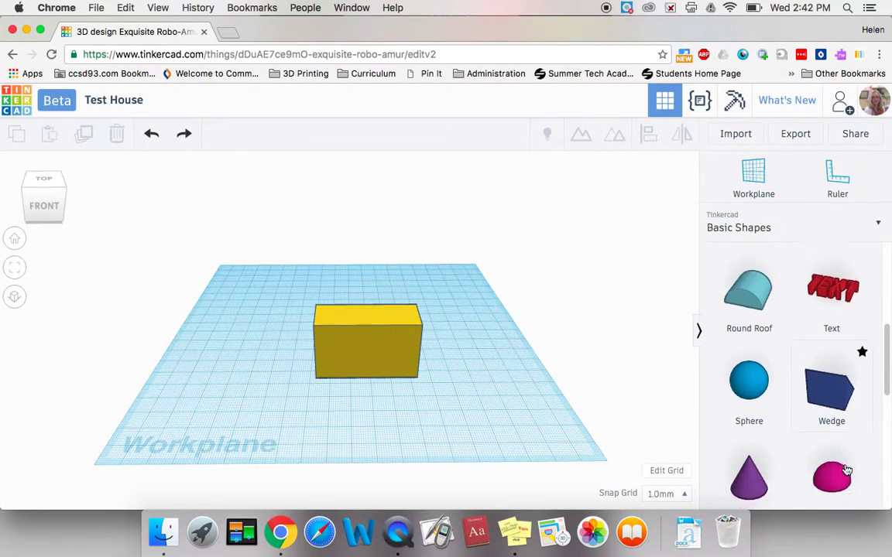
scroll(847, 470, down, 8)
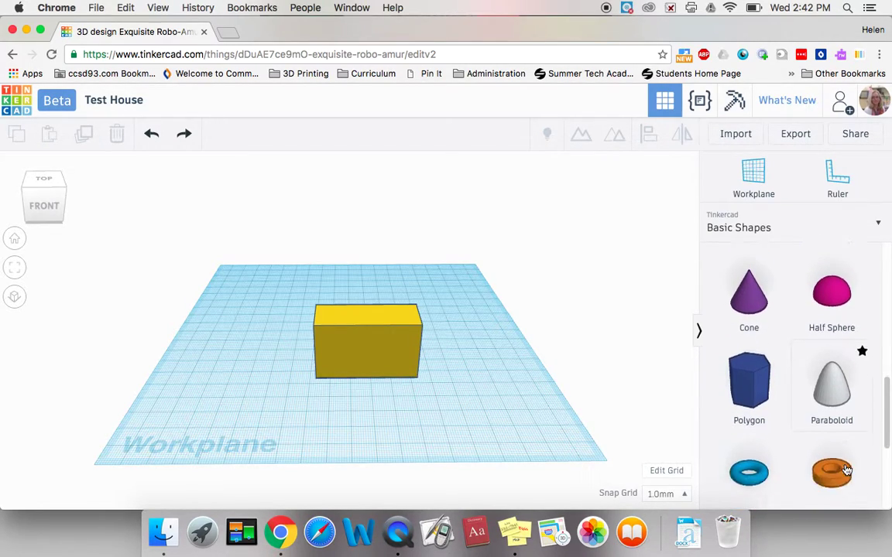
scroll(847, 470, down, 3)
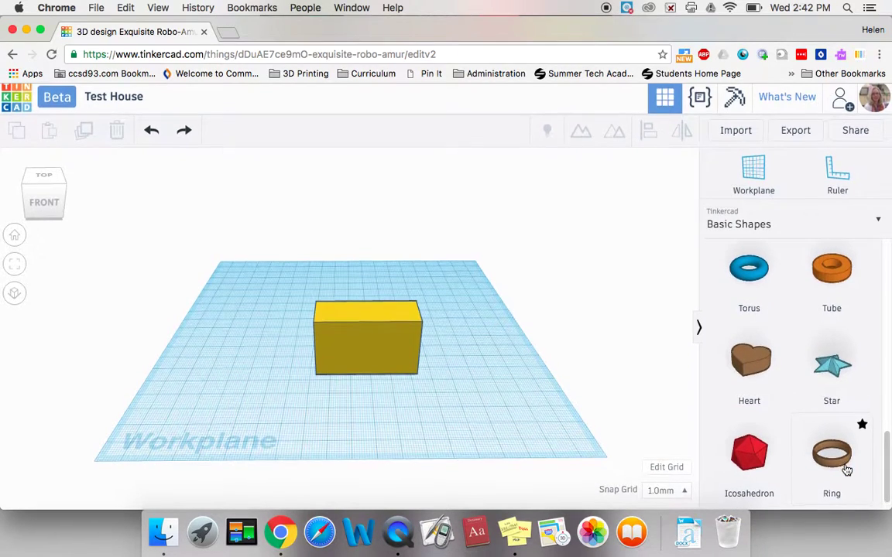
scroll(847, 470, up, 7)
scroll(847, 470, up, 10)
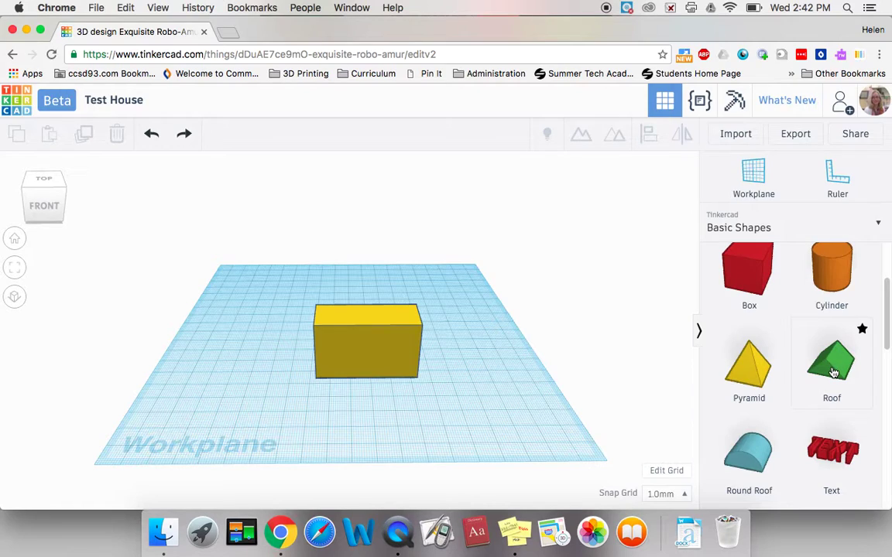
drag(833, 373, 501, 399)
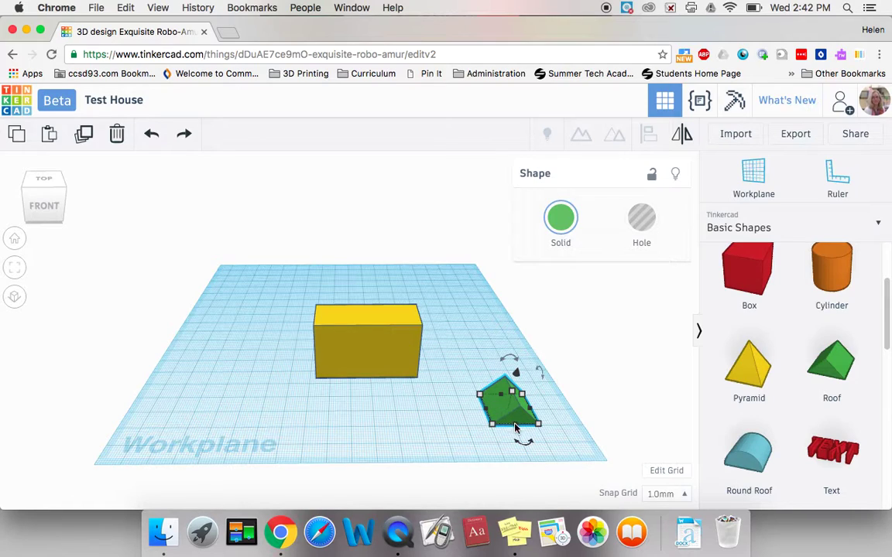
- Rotate the green roof by -90° about its vertical axis so its ridge runs along the box's long side
drag(524, 442, 528, 445)
drag(525, 447, 525, 446)
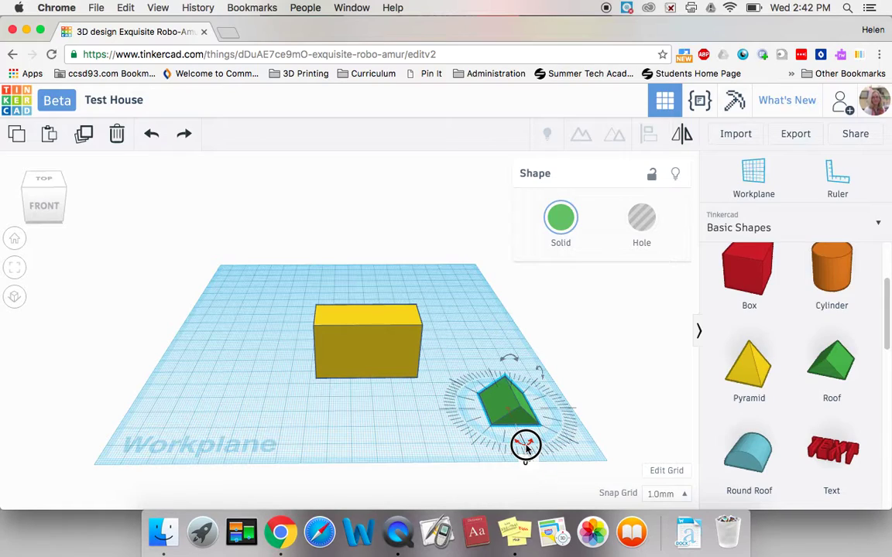
drag(526, 447, 522, 443)
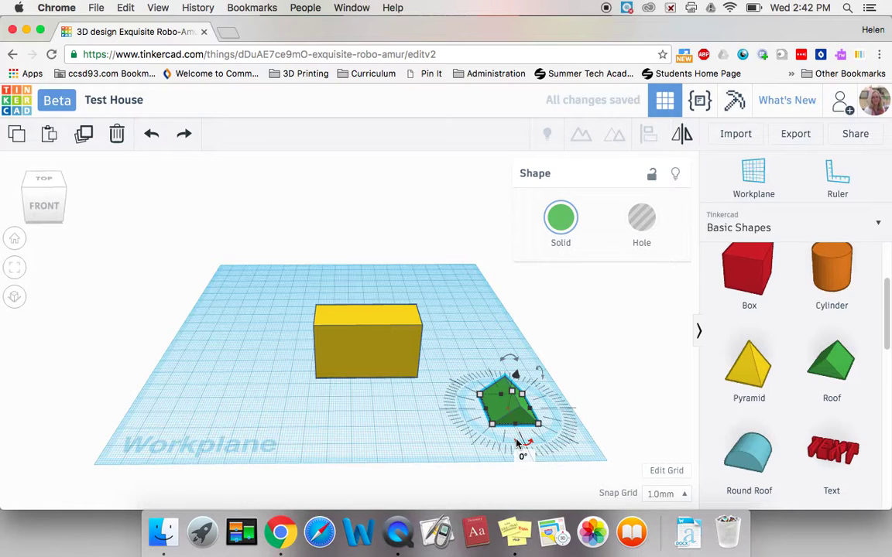
mouse_move(519, 443)
right_down()
mouse_move(481, 434)
mouse_move(522, 428)
mouse_move(508, 437)
right_up()
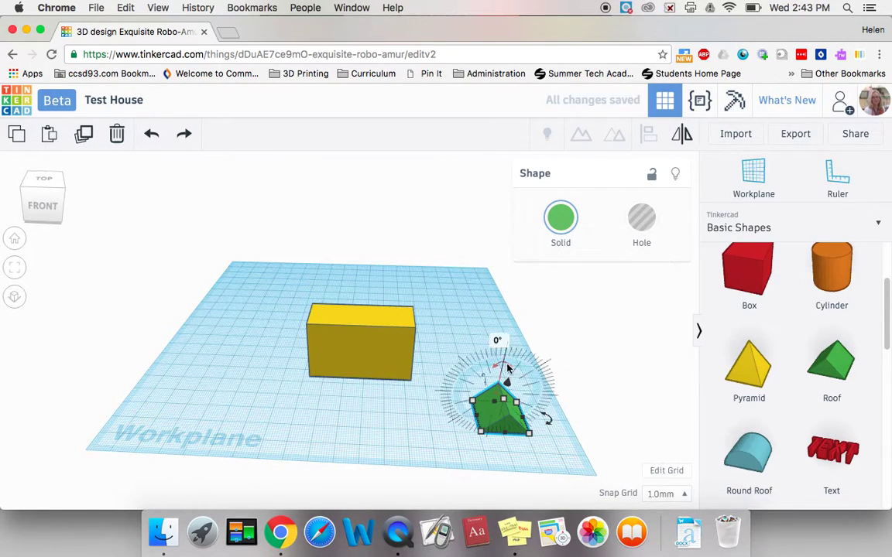
click(541, 428)
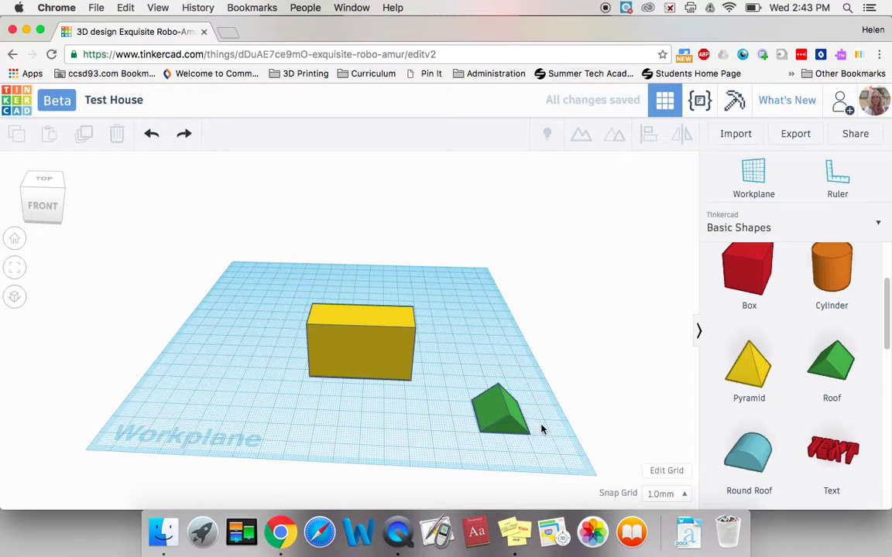
click(502, 415)
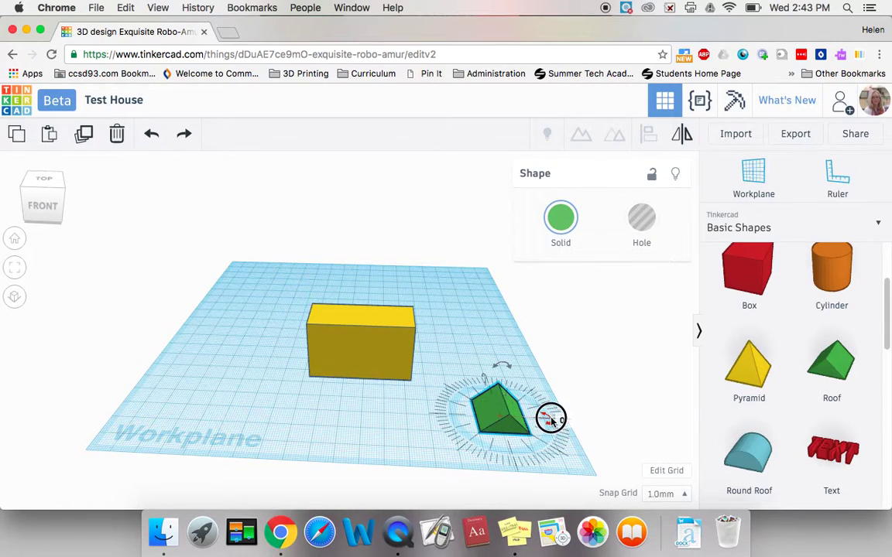
drag(550, 419, 510, 452)
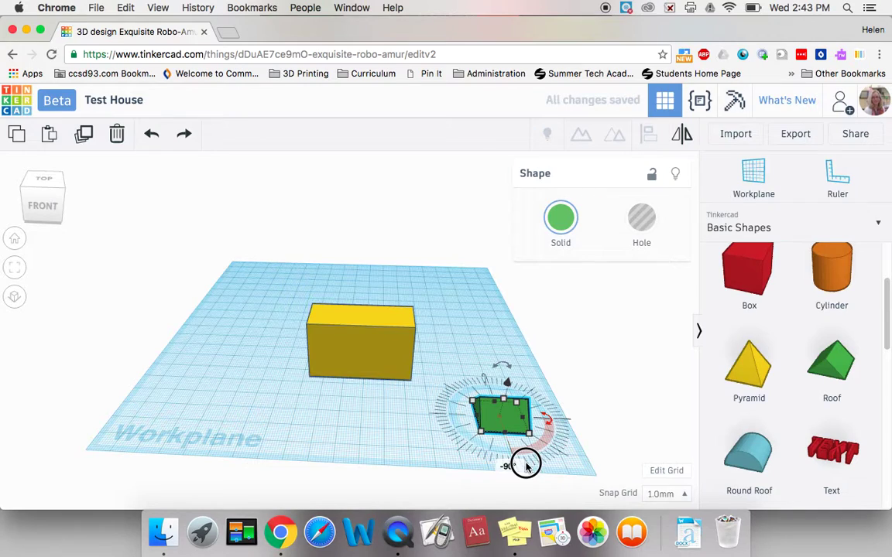
click(554, 503)
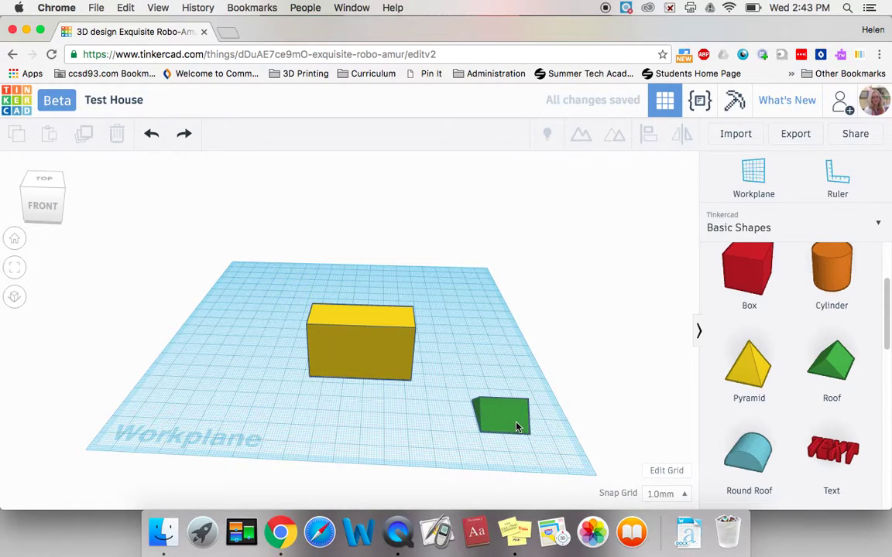
- Try turning the green roof about its vertical axis in fine one-degree increments, bringing it back in line with the box
click(517, 424)
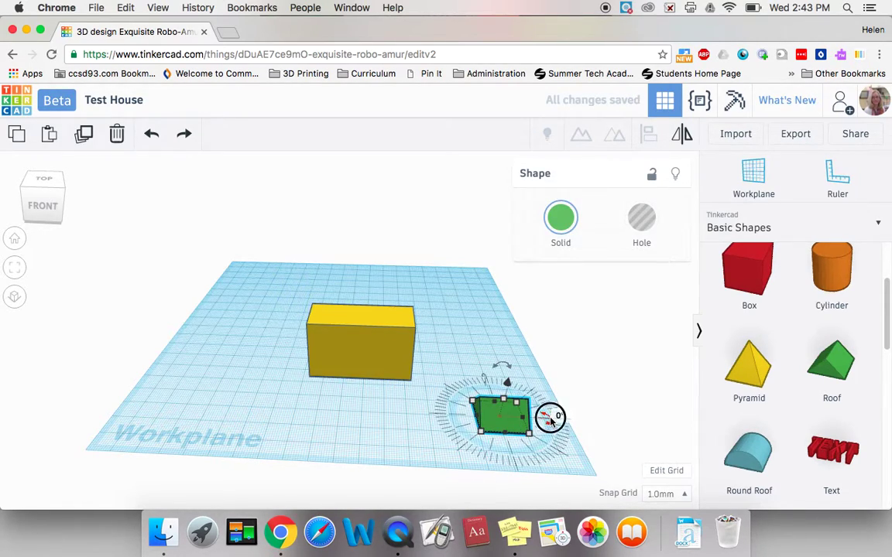
drag(551, 417, 560, 445)
mouse_move(561, 445)
right_down()
mouse_move(537, 463)
mouse_move(563, 421)
mouse_move(563, 442)
mouse_move(550, 446)
right_up()
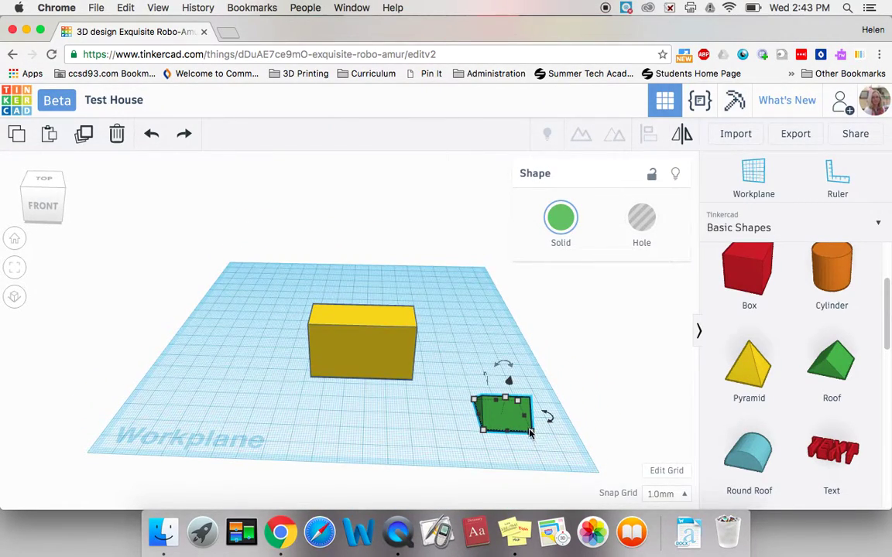
drag(551, 420, 556, 419)
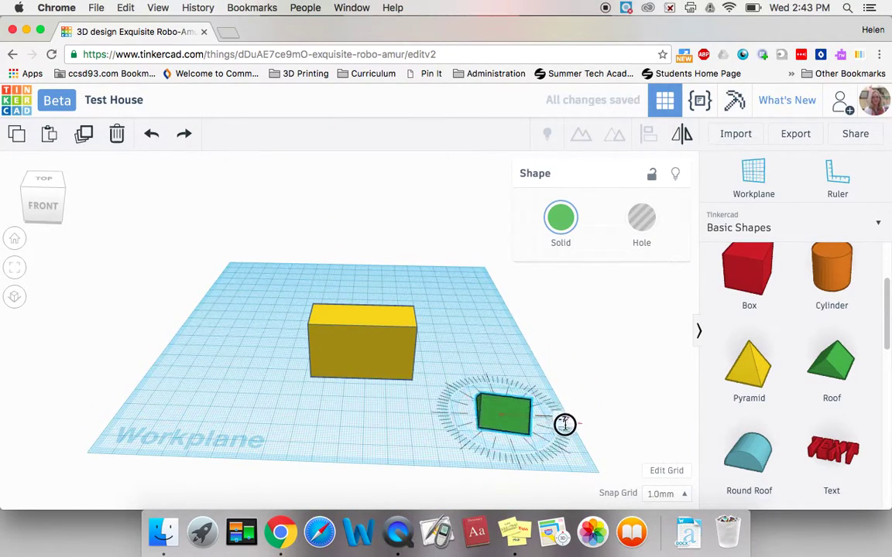
mouse_move(564, 427)
mouse_down()
mouse_move(551, 460)
mouse_move(505, 468)
mouse_move(480, 455)
mouse_move(535, 460)
mouse_move(576, 440)
mouse_move(578, 421)
mouse_up()
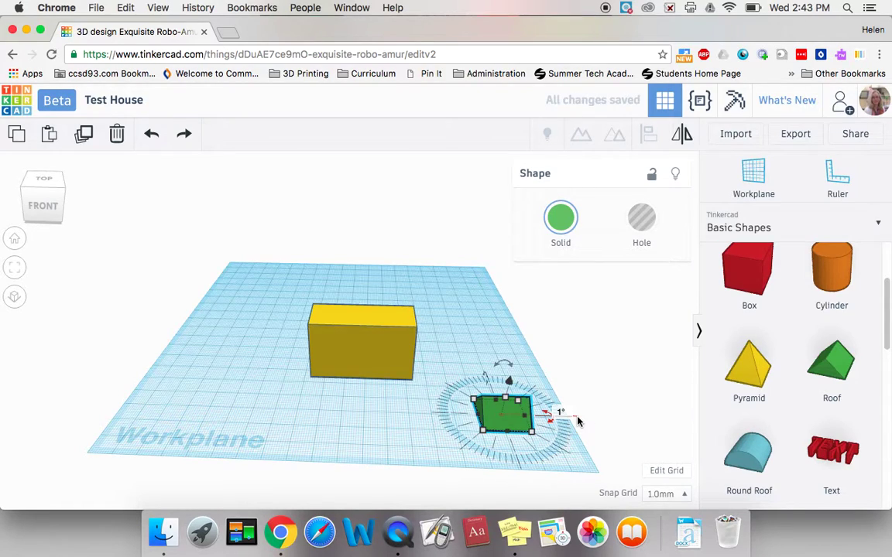
click(394, 446)
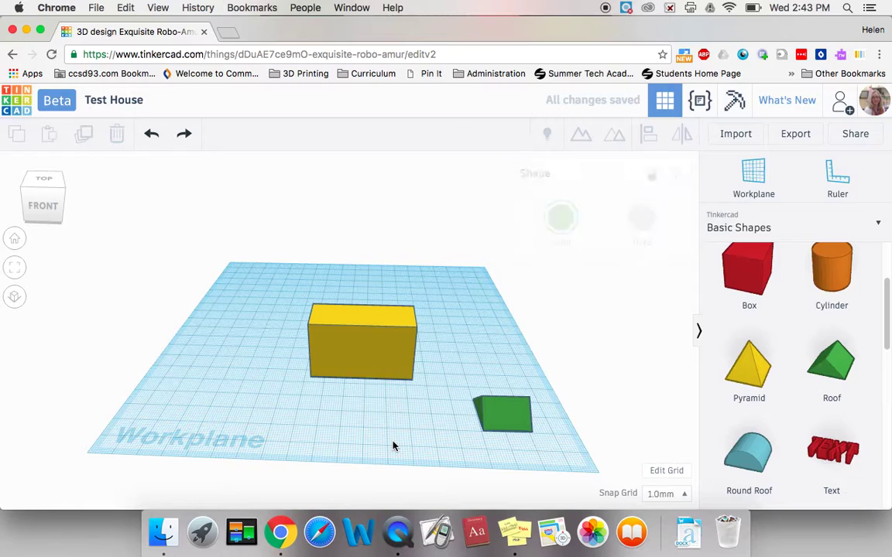
- Stretch the green roof sideways and set its length to exactly 54 mm
click(507, 421)
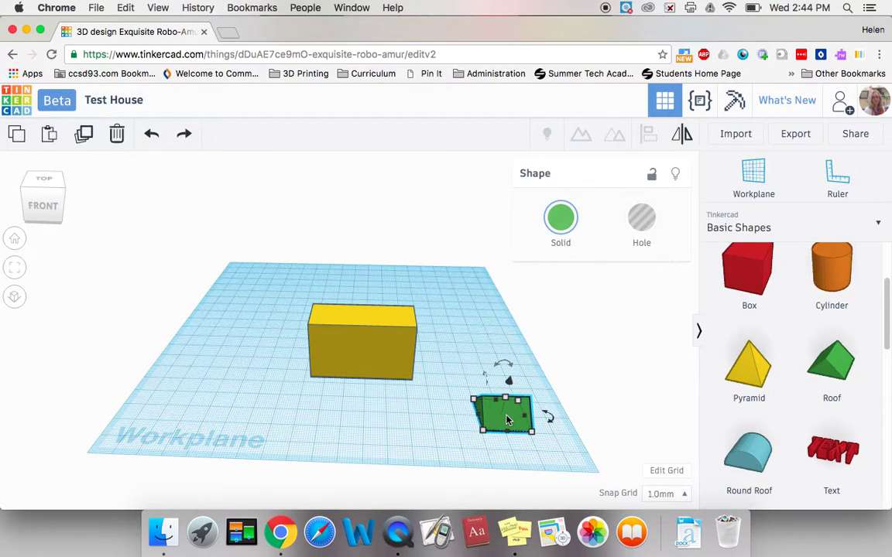
drag(477, 419, 402, 431)
click(471, 481)
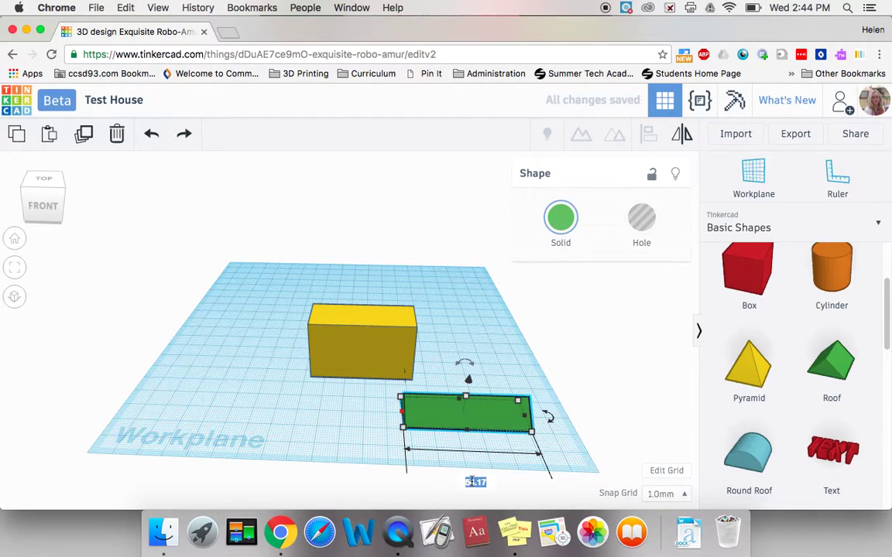
text(54)
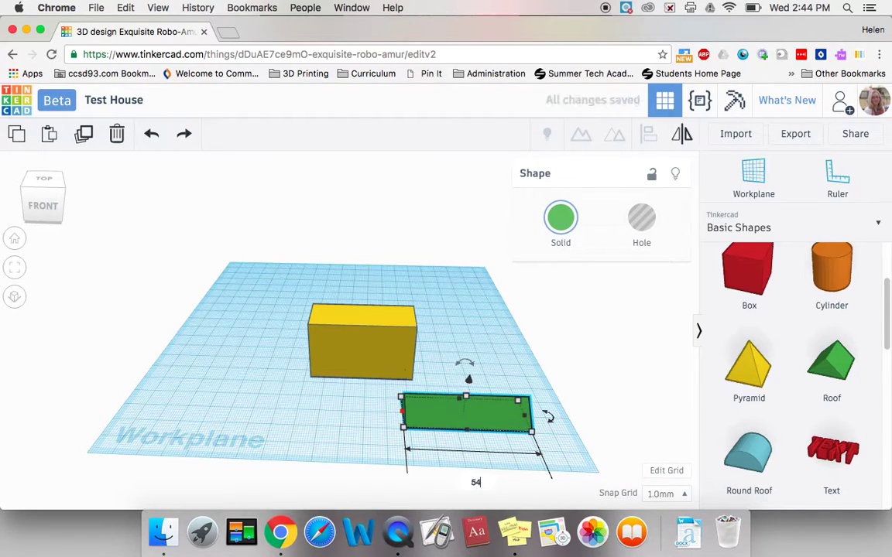
key(Return)
- Set the green roof's front-to-back depth to exactly 24 mm
drag(551, 420, 582, 420)
click(586, 419)
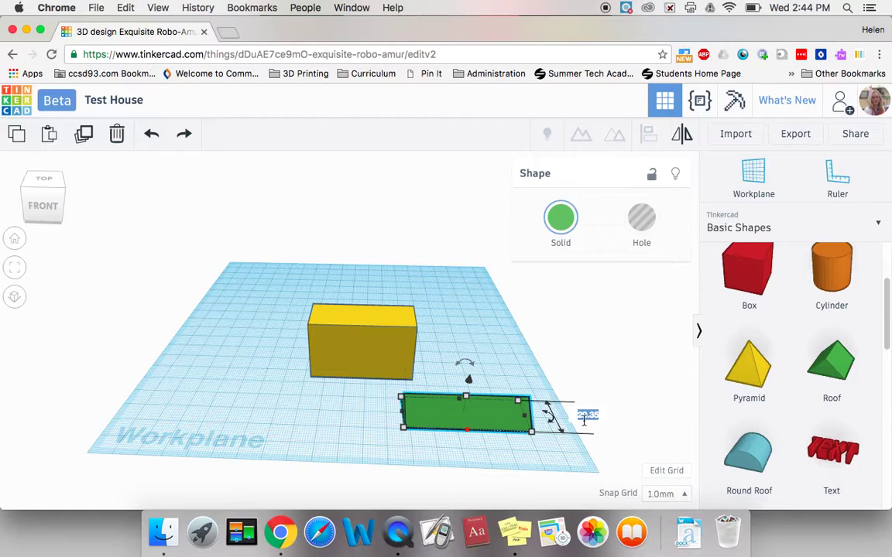
text(24)
key(Return)
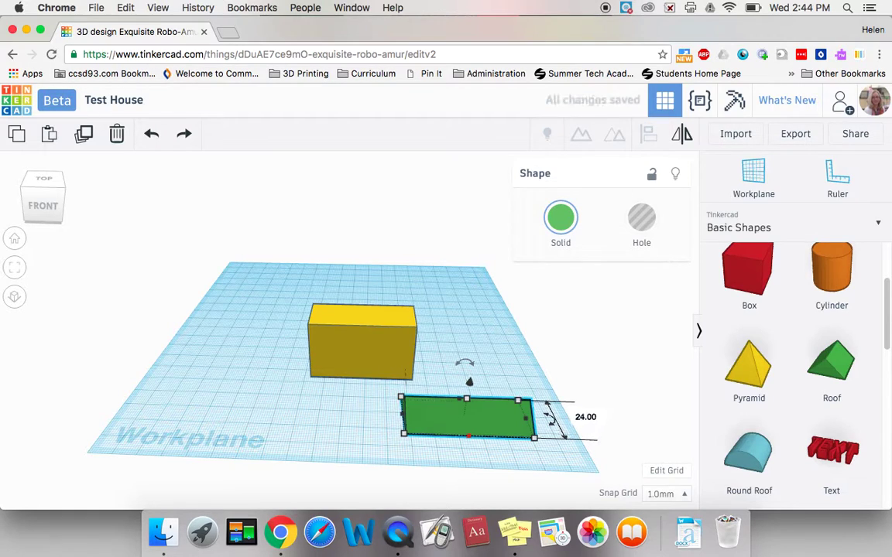
click(478, 456)
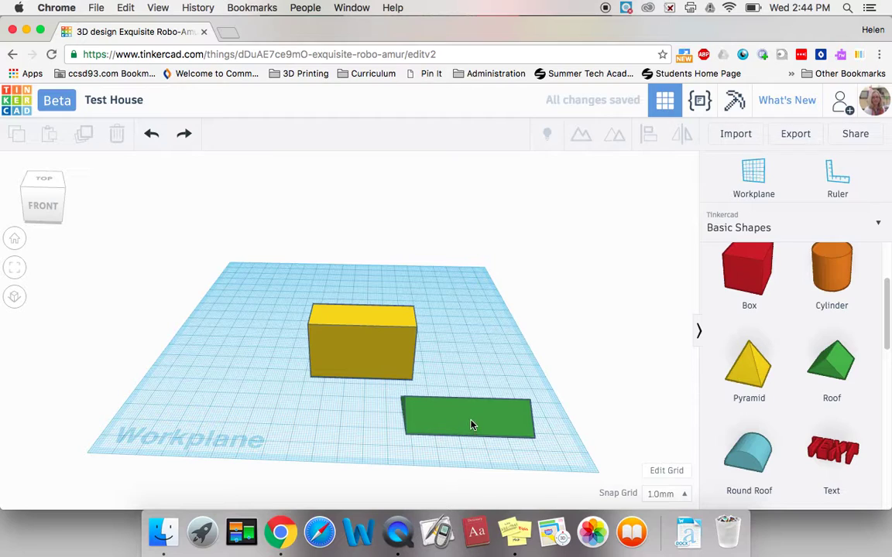
- Raise the green roof 30 mm above the workplane
click(471, 427)
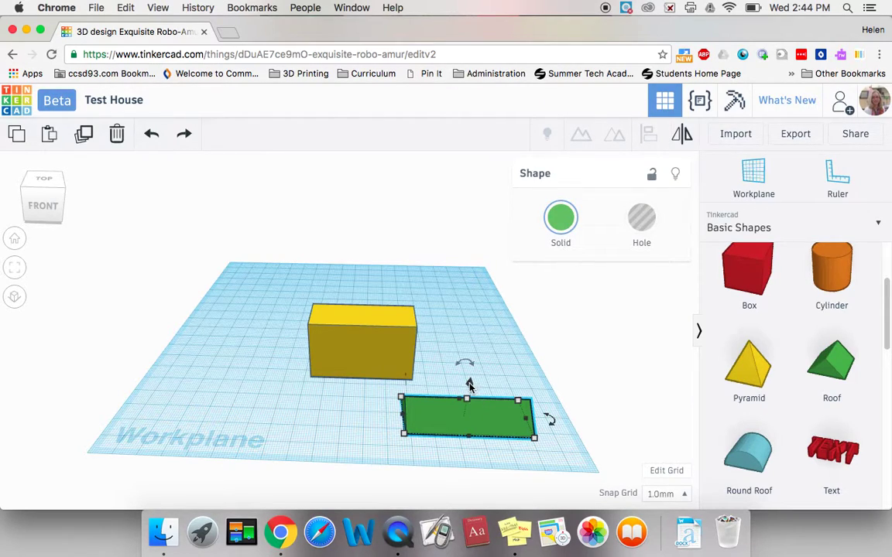
drag(470, 384, 480, 326)
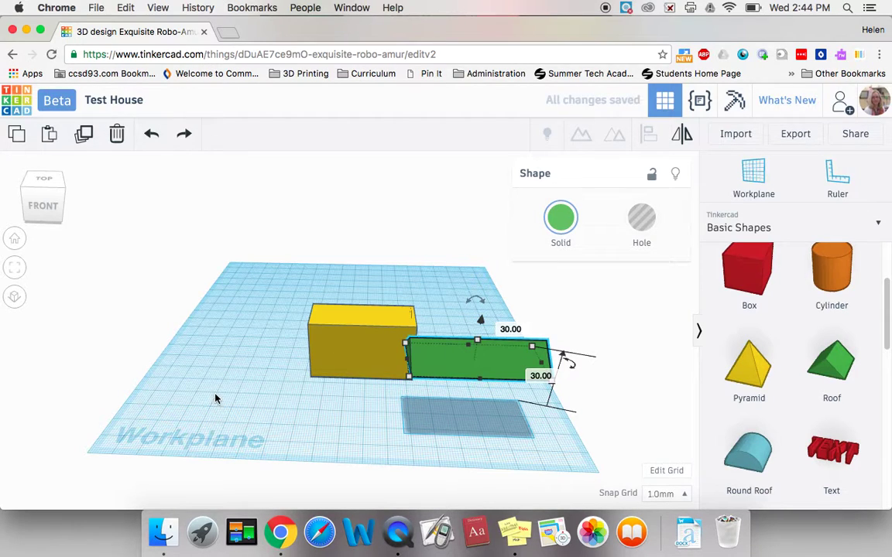
right_drag(224, 342, 223, 407)
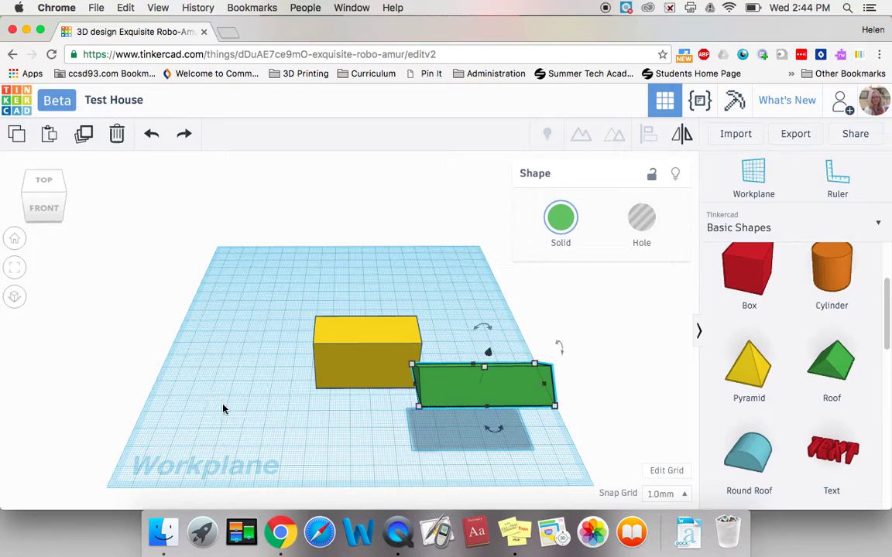
- Align the yellow box and the green roof by their centres, both side to side and front to back
shift+click(368, 362)
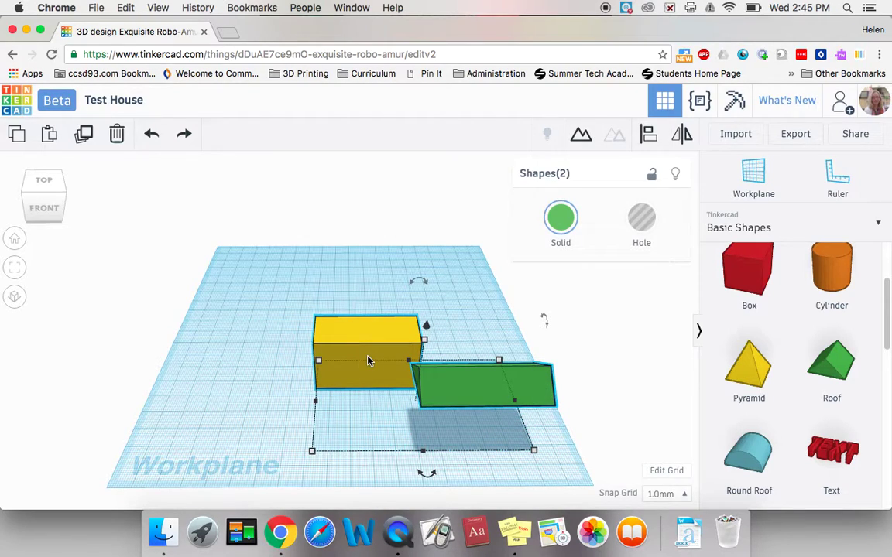
click(651, 136)
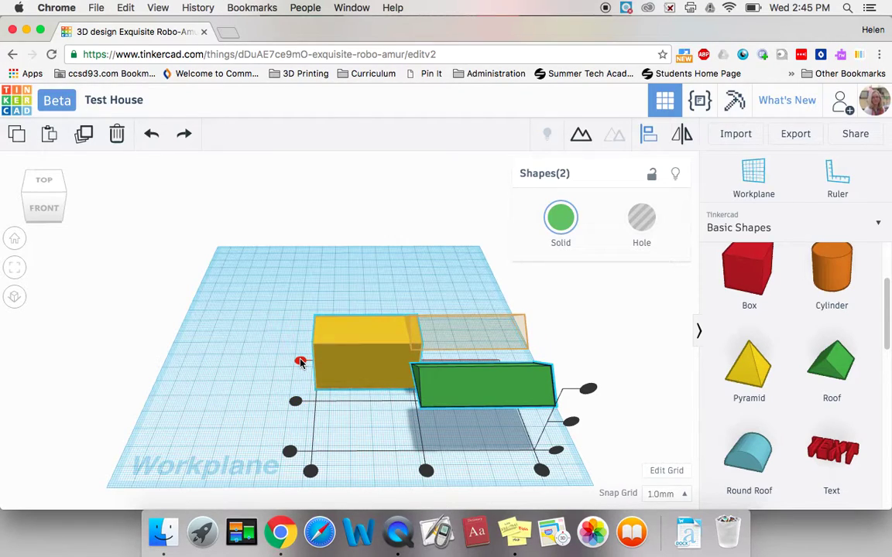
click(425, 471)
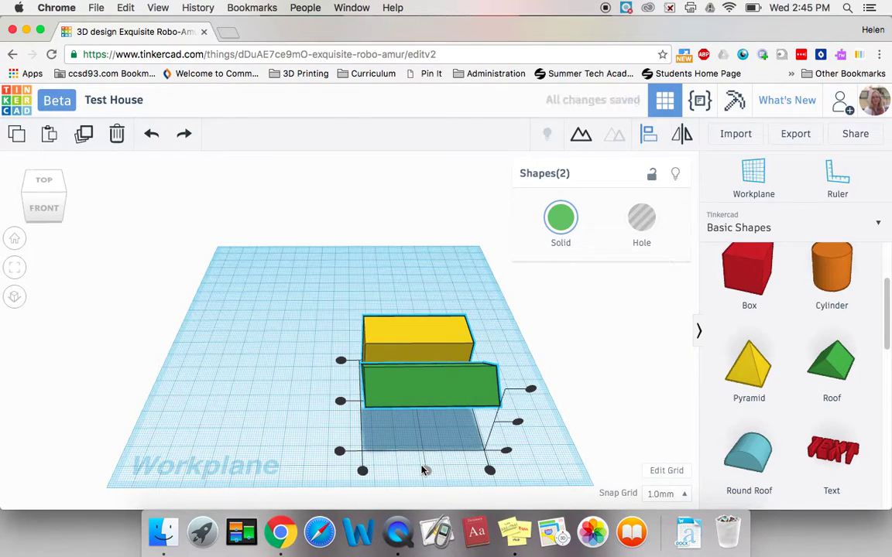
click(339, 403)
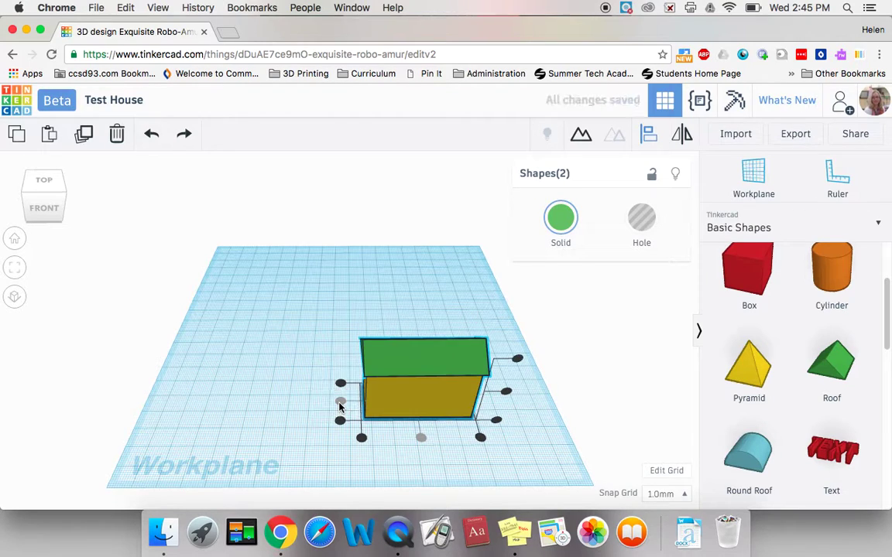
click(328, 447)
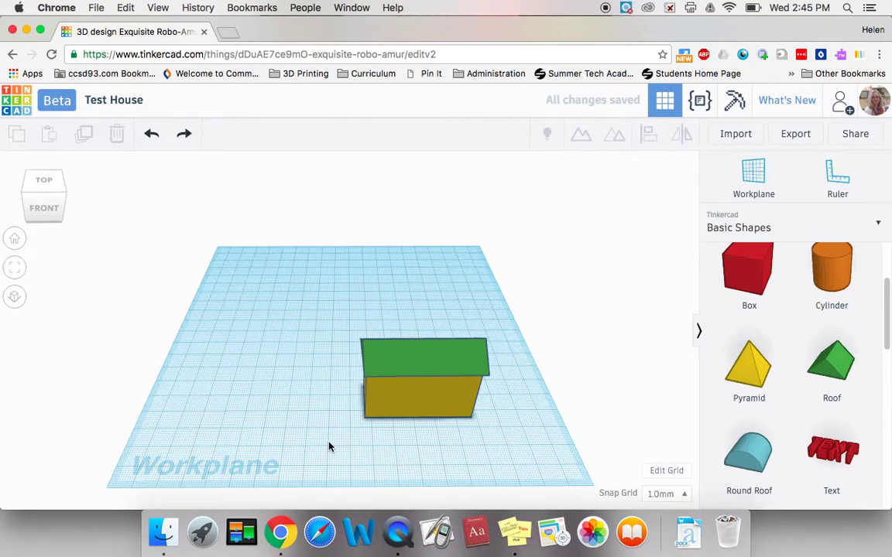
mouse_move(300, 426)
right_down()
mouse_move(395, 414)
mouse_move(468, 379)
mouse_move(474, 362)
mouse_move(422, 397)
mouse_move(294, 409)
mouse_move(205, 394)
mouse_move(189, 358)
mouse_move(199, 396)
mouse_move(331, 420)
mouse_move(290, 428)
mouse_move(308, 416)
mouse_move(299, 421)
mouse_move(302, 386)
mouse_move(292, 369)
mouse_move(239, 414)
mouse_move(299, 414)
right_up()
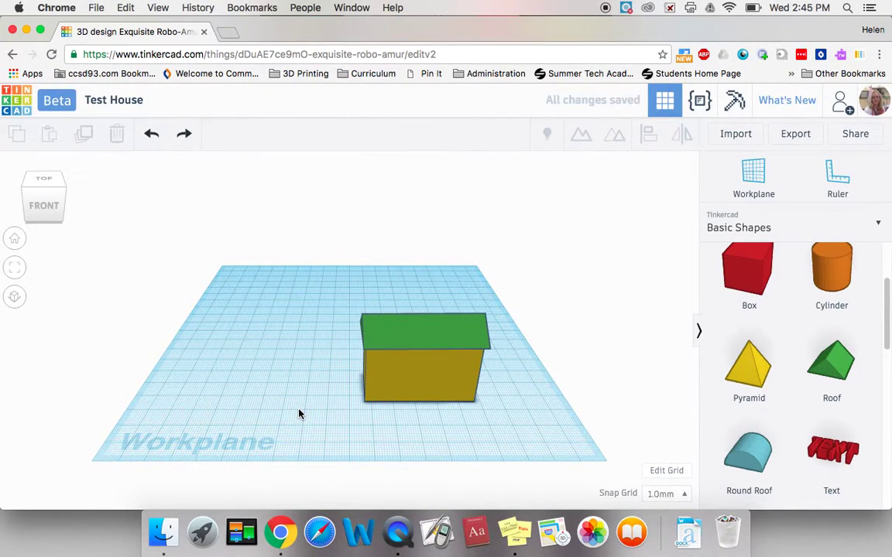